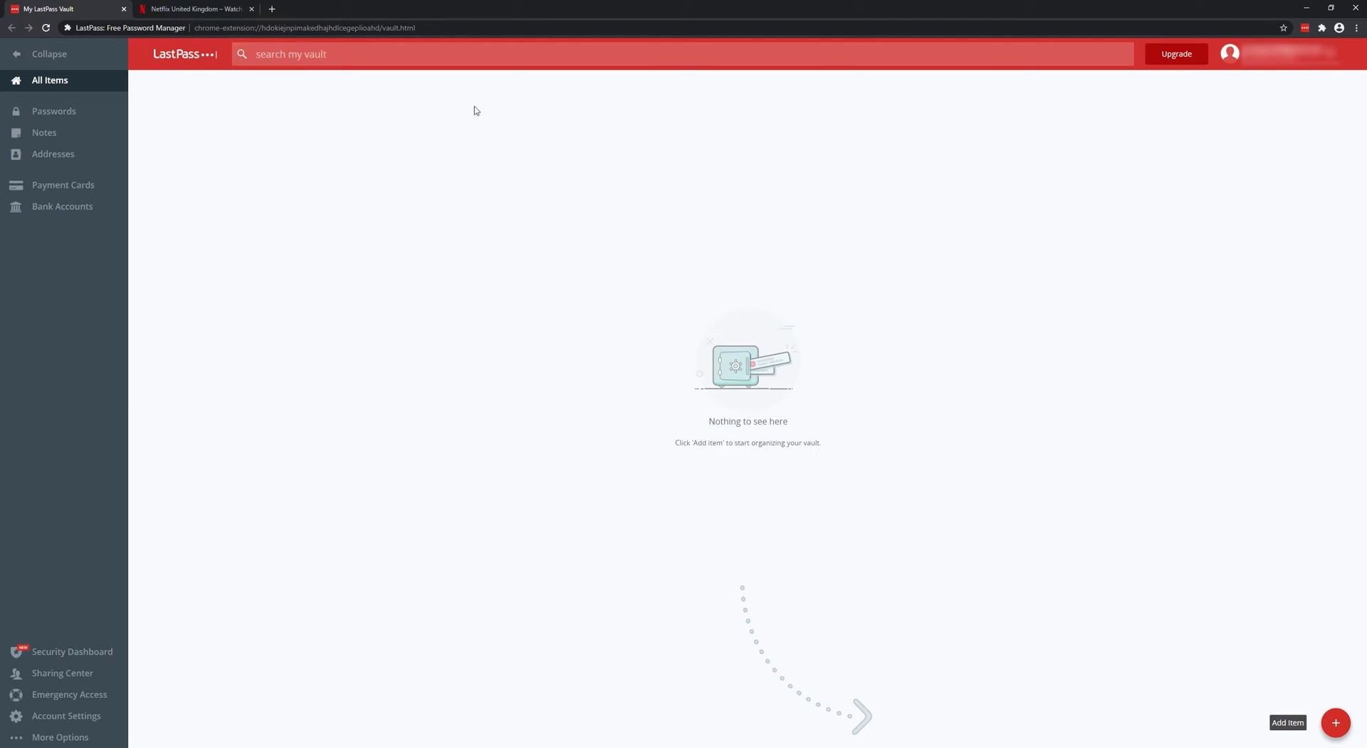
- Glance at the Netflix tab, then open and dismiss the LastPass quick menu over the empty vault
left_click(196, 8)
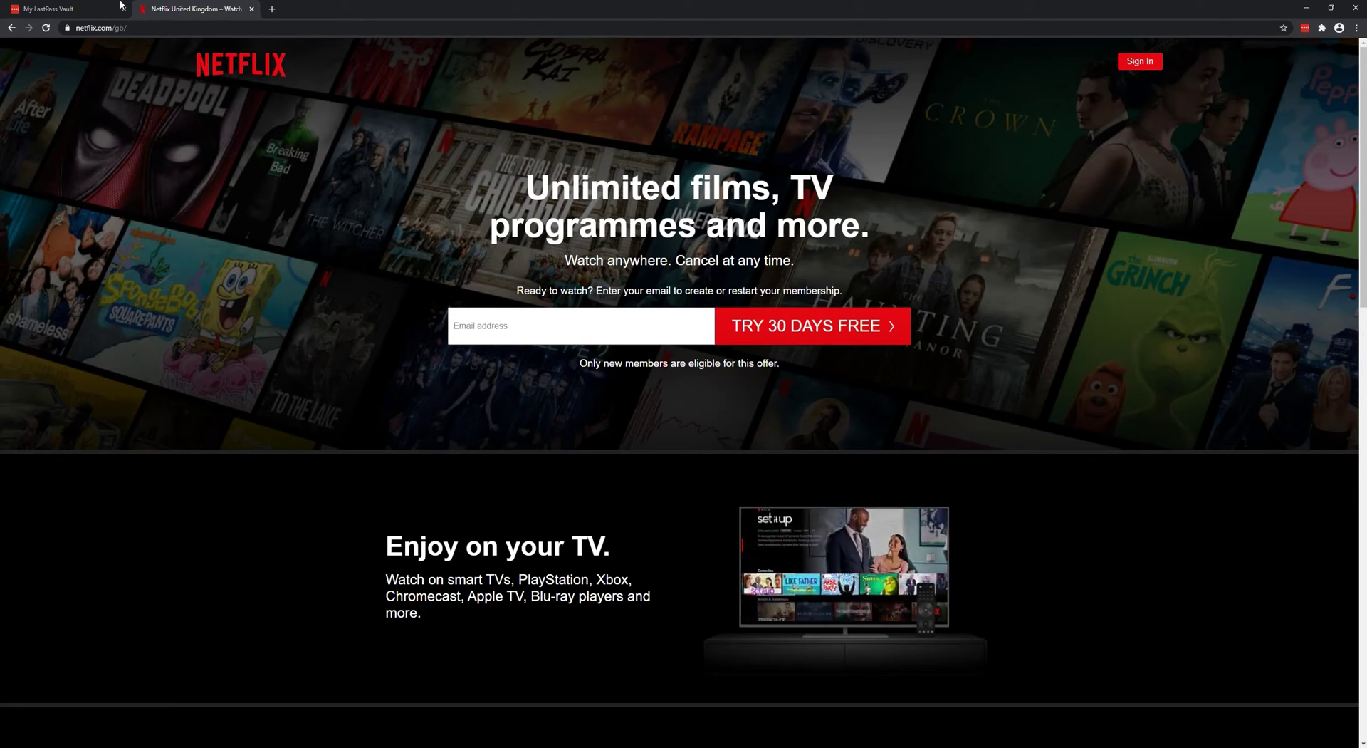
left_click(61, 7)
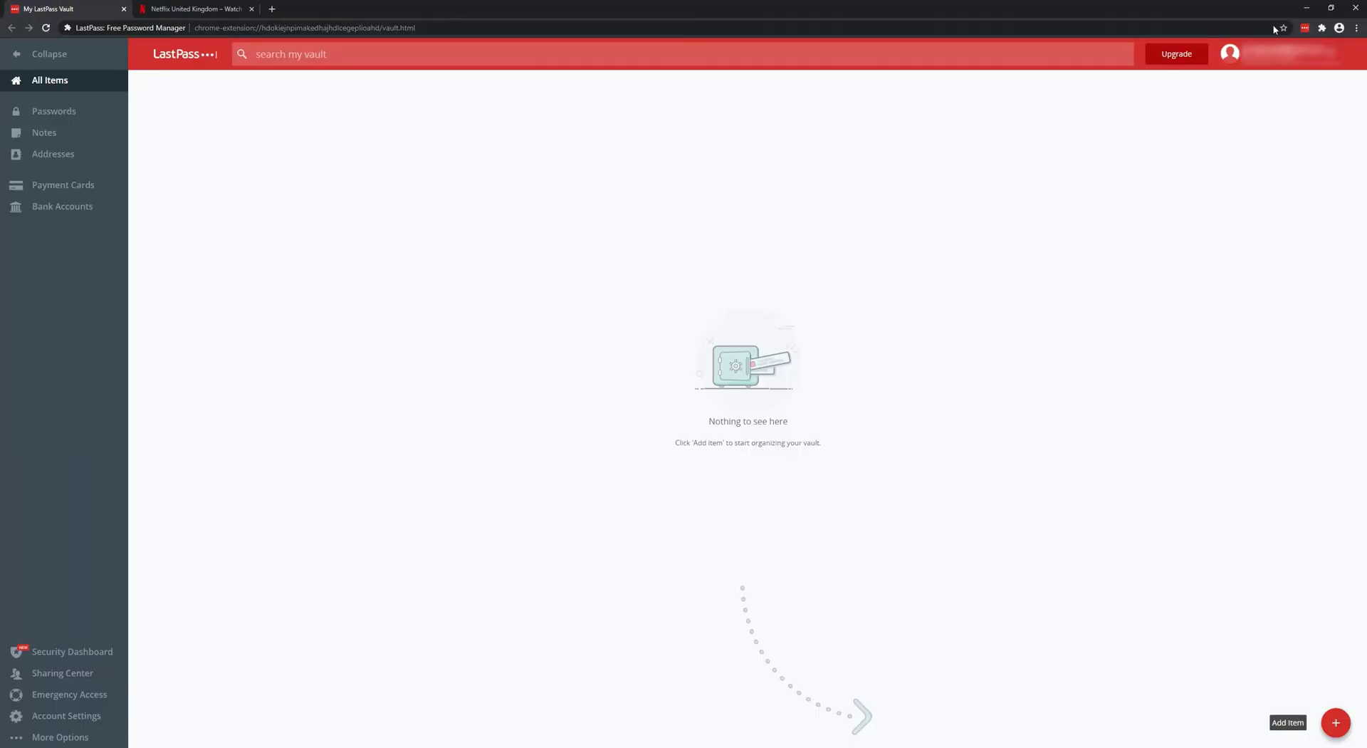
left_click(1306, 29)
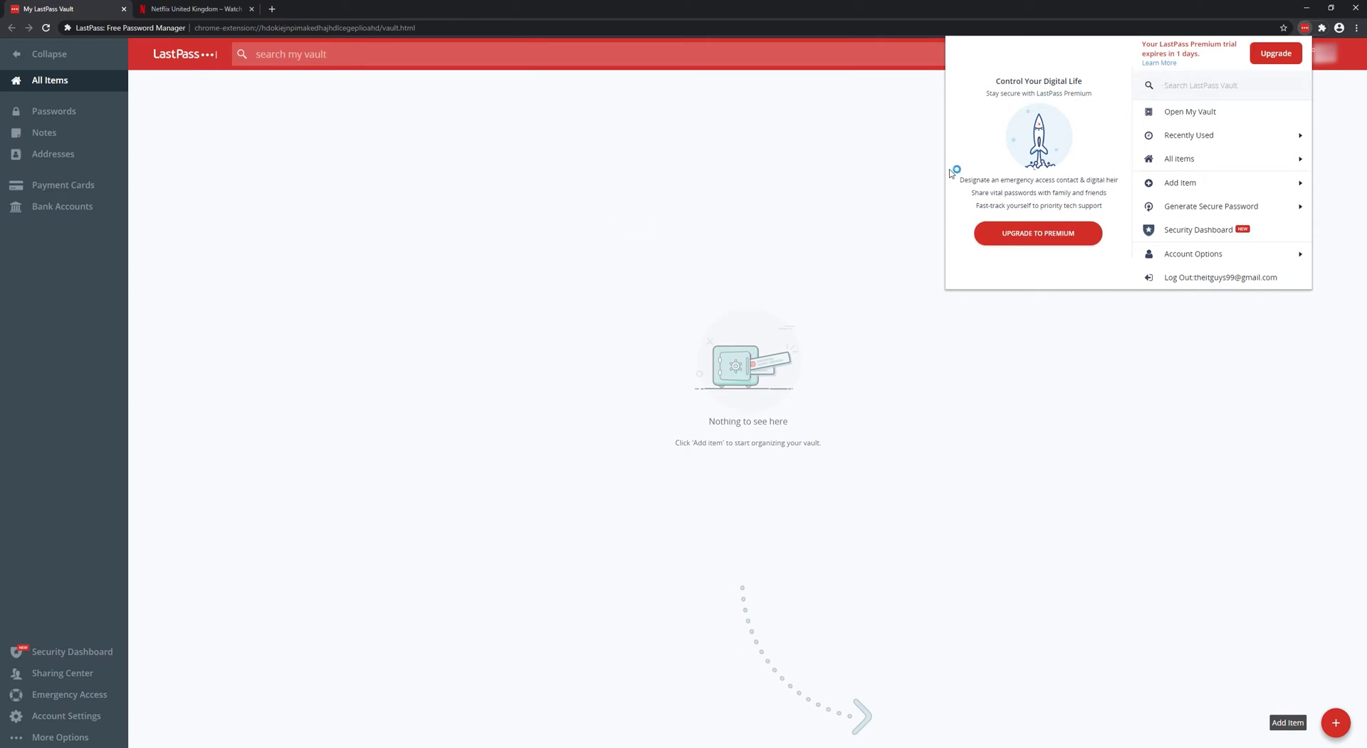
left_click(694, 186)
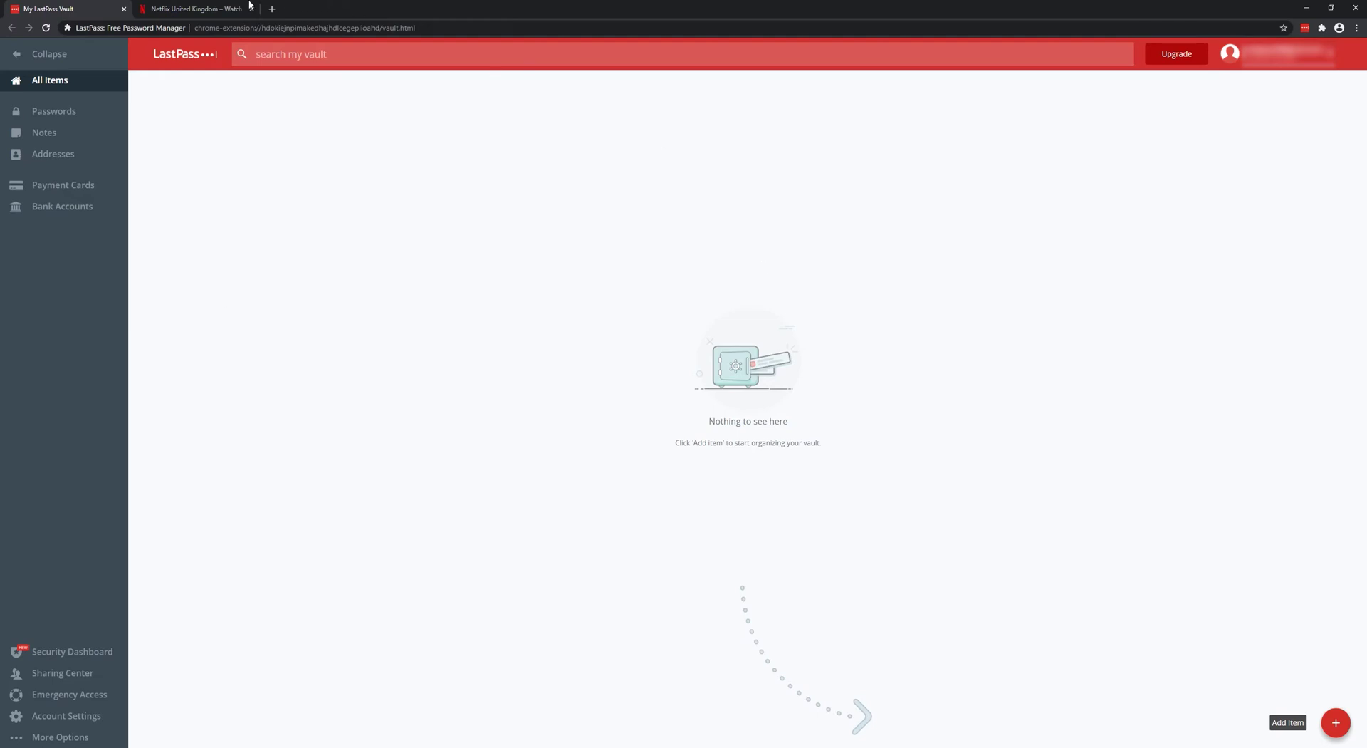
- Sign in to Netflix with the account e-mail address and password
left_click(166, 7)
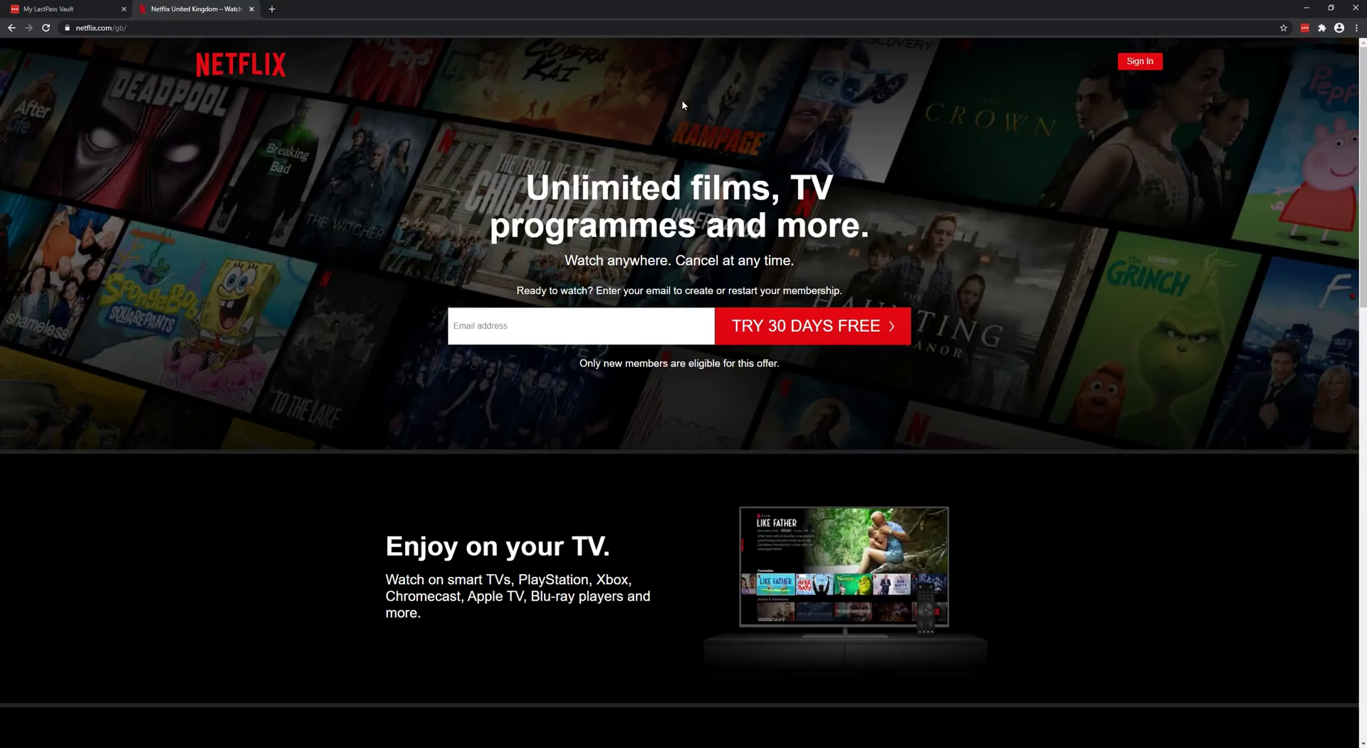
left_click(1140, 61)
left_click(661, 161)
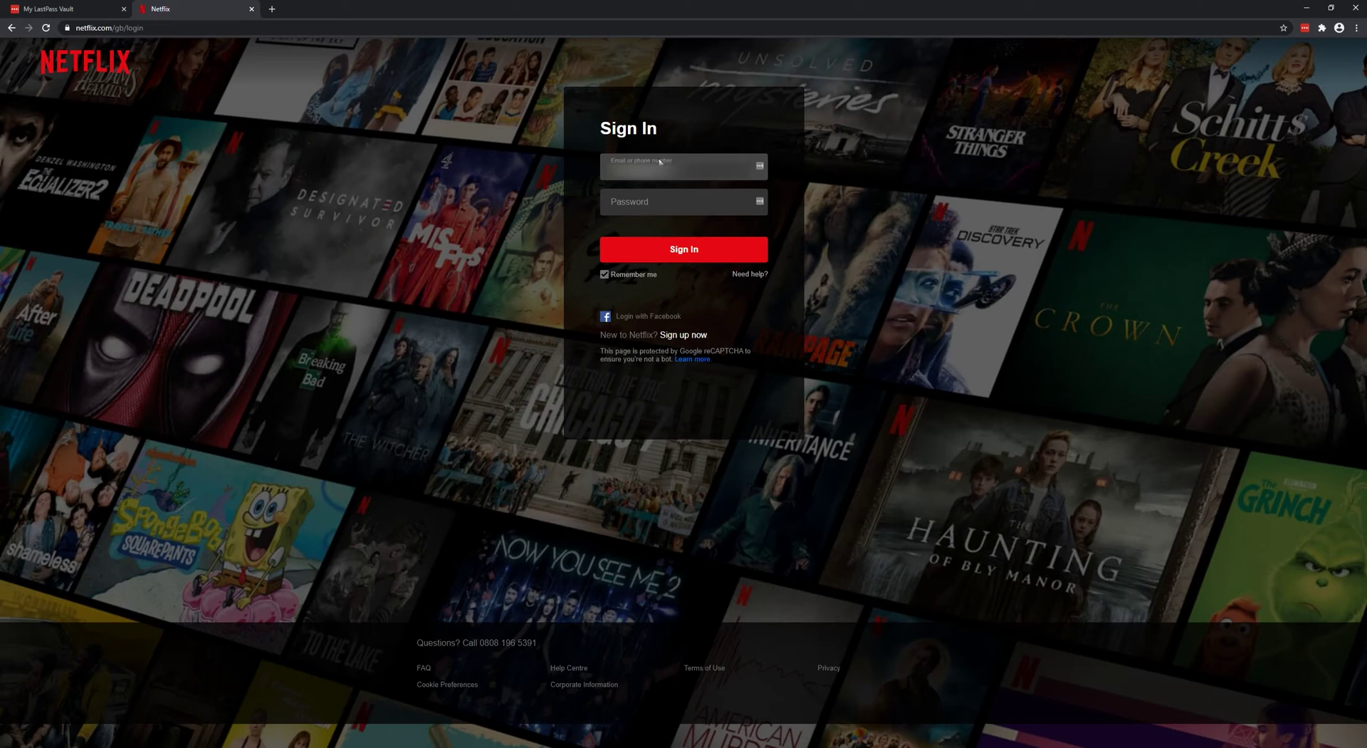
key("Tab")
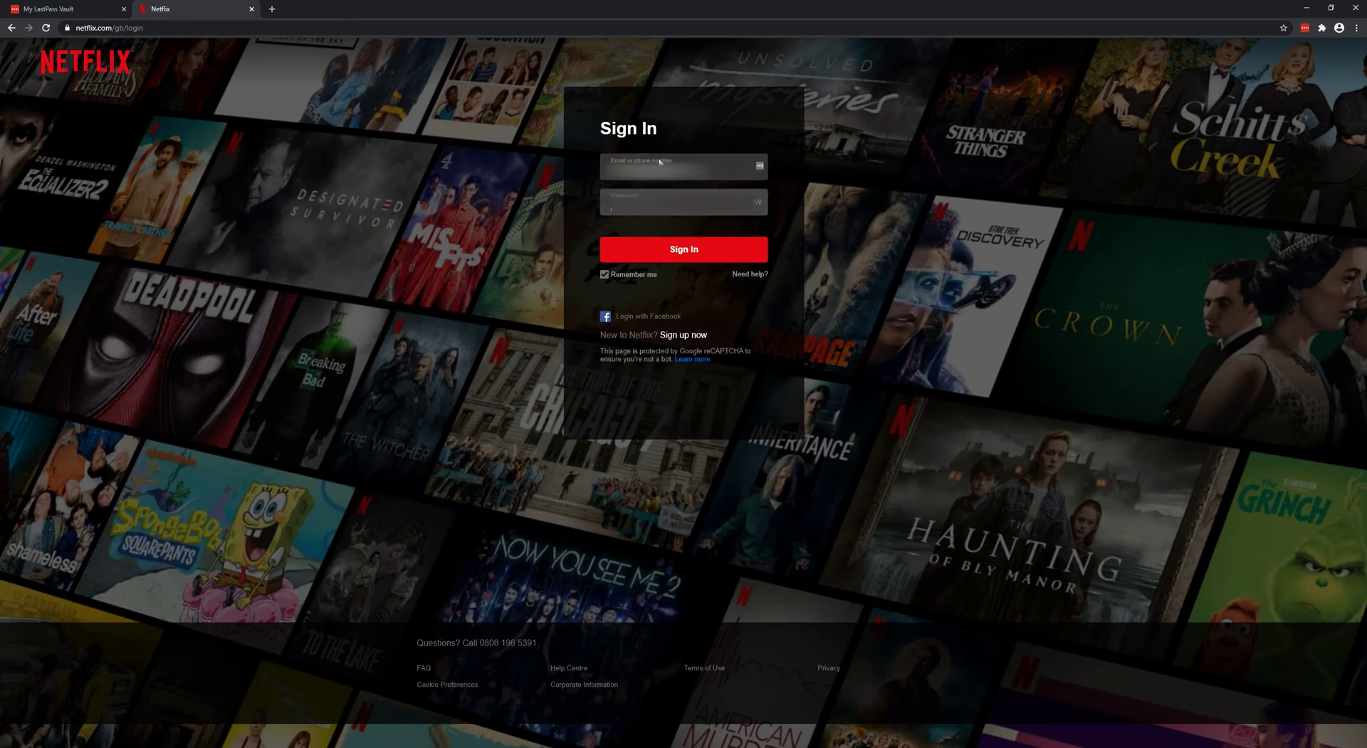
left_click(861, 142)
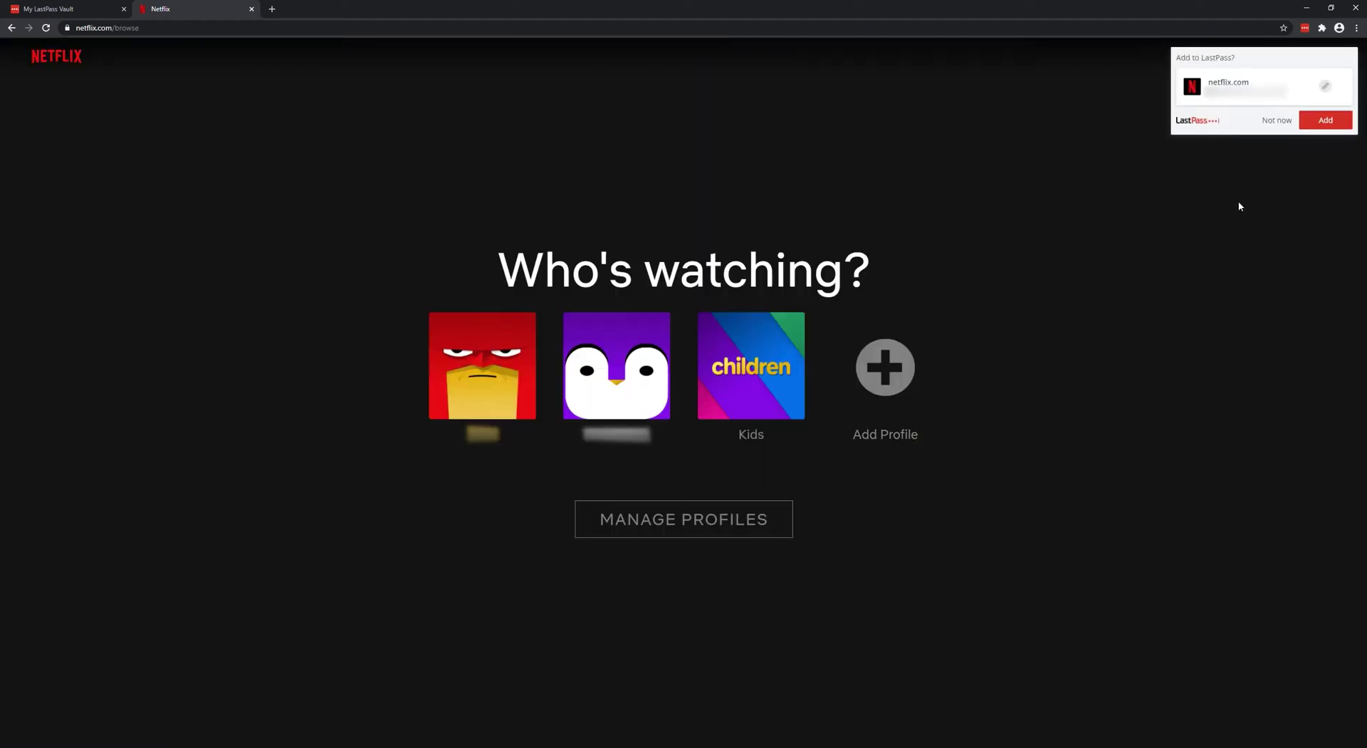
- In the Add to LastPass prompt, file the Netflix login under the Entertainment folder and add it
left_click(1319, 125)
left_click(1325, 86)
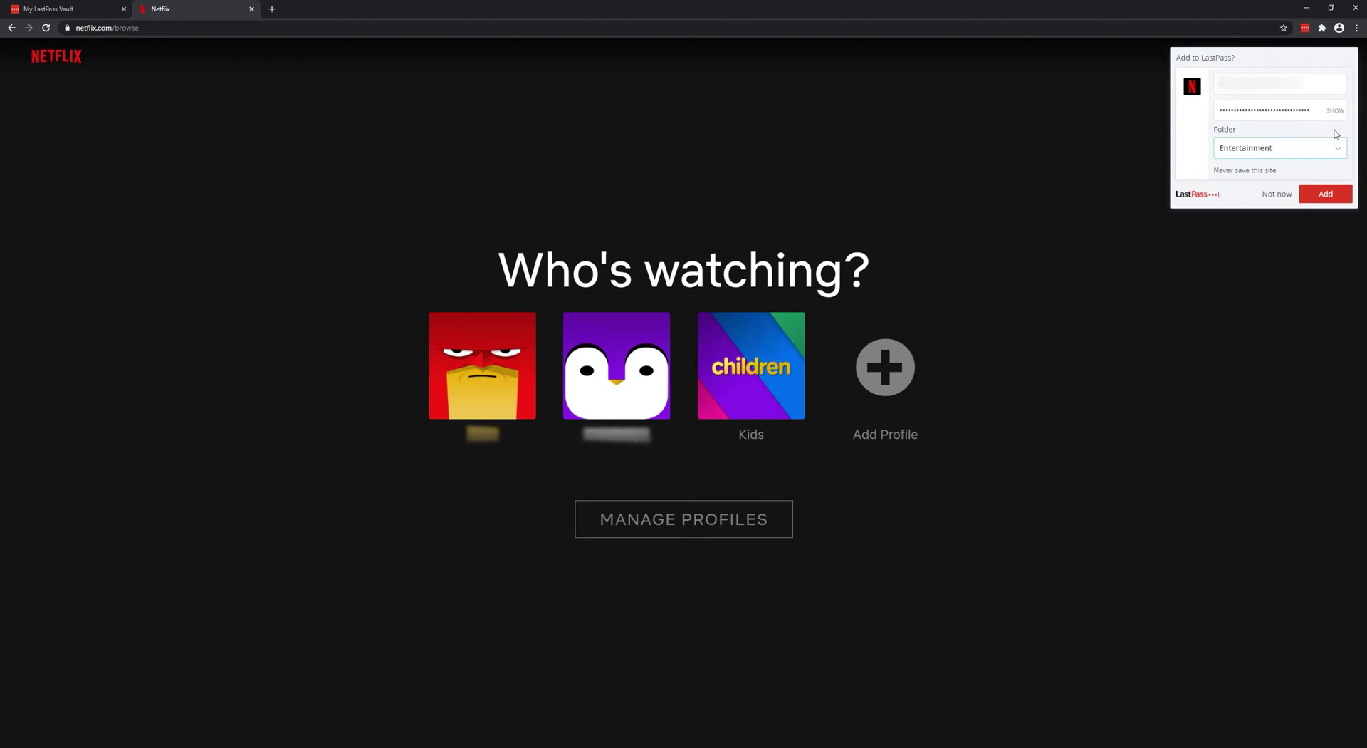
left_click(1324, 195)
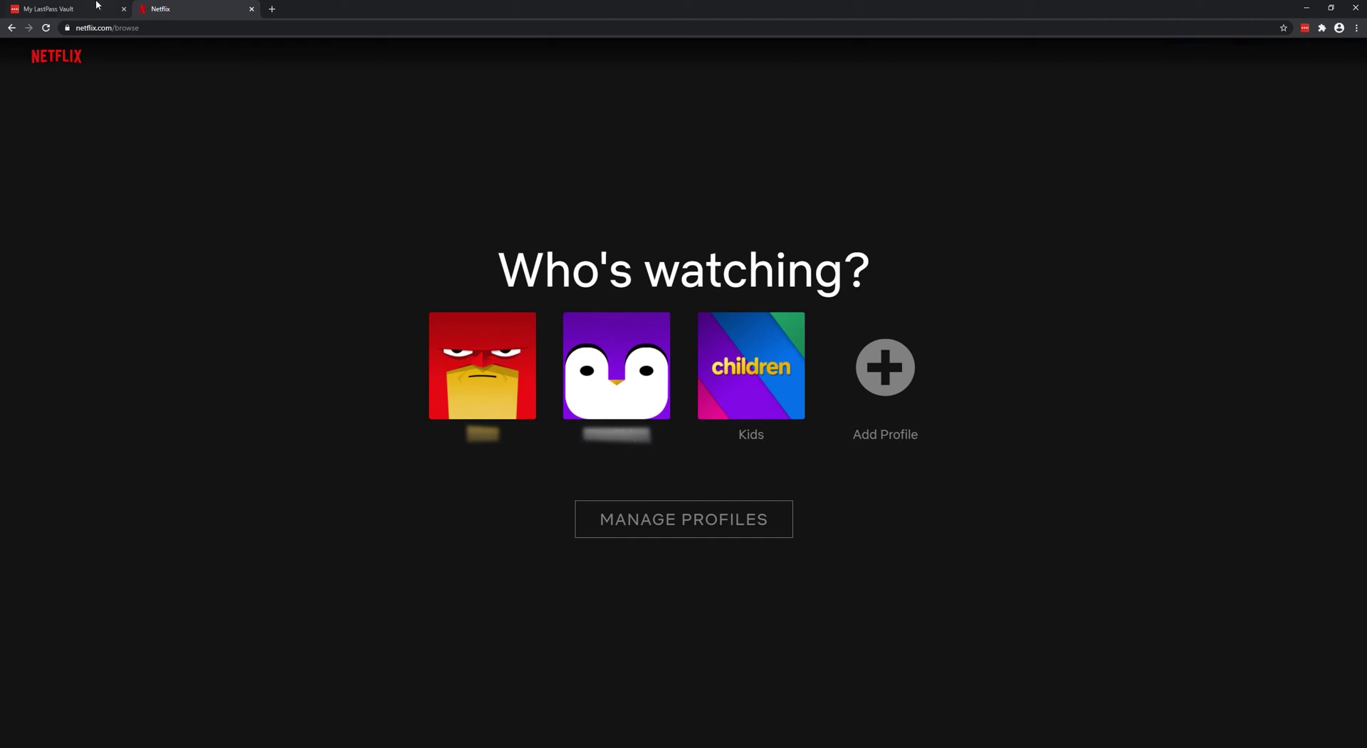
- Open the netflix.com login from the Entertainment folder for editing, keeping Entertainment as its folder
left_click(99, 7)
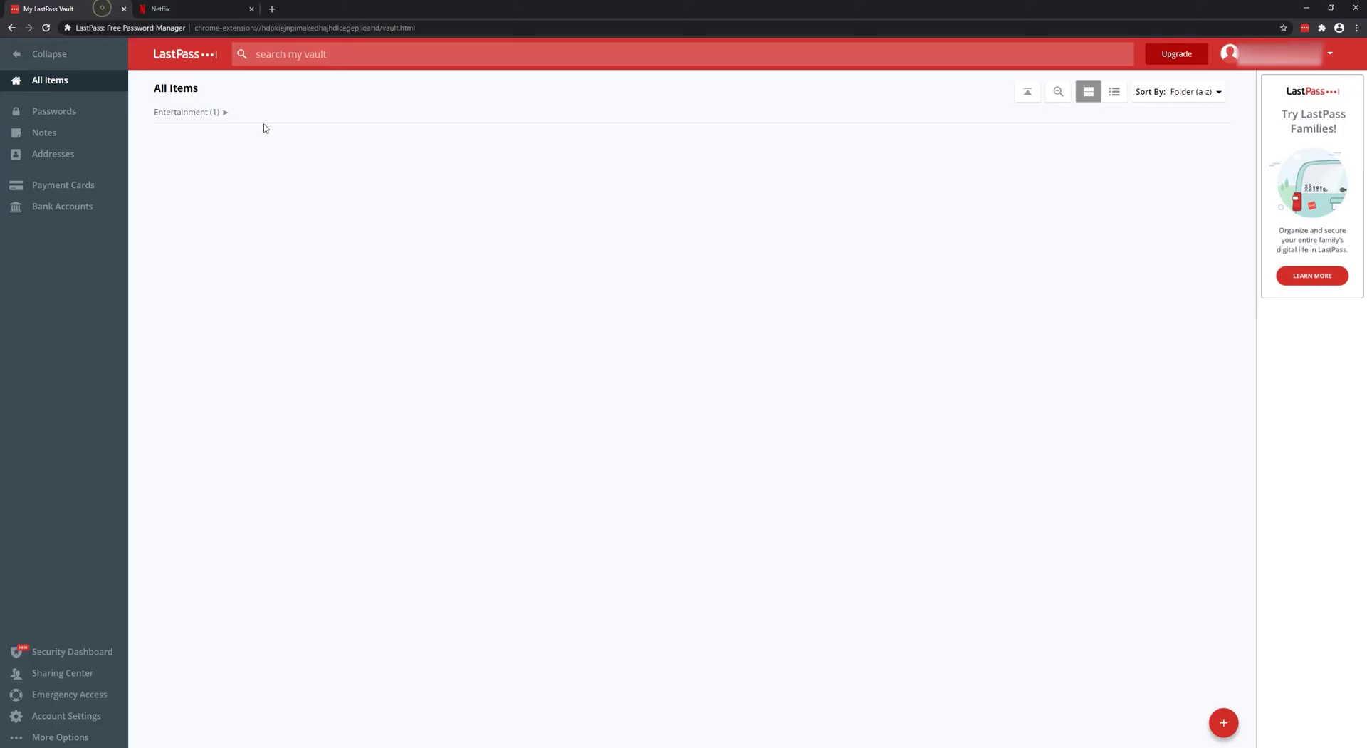
left_click(218, 114)
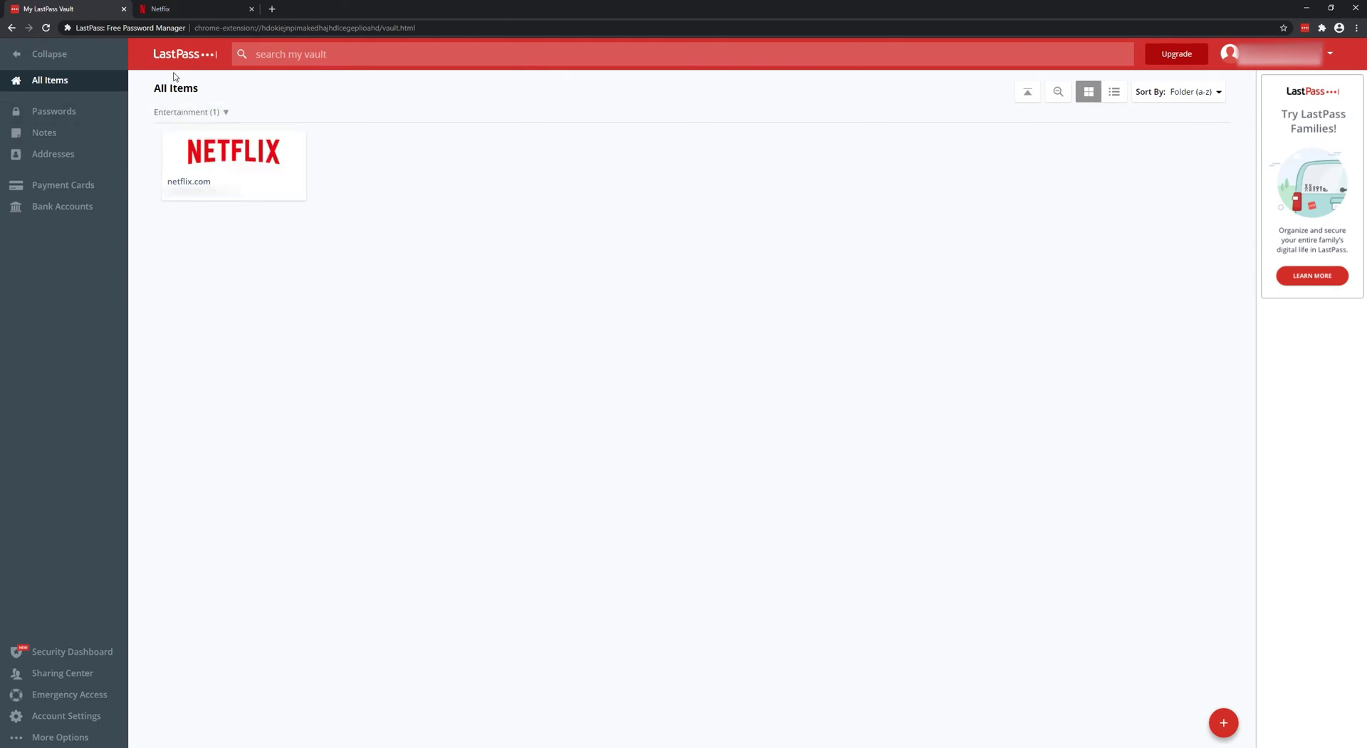
mouse_move(269, 194)
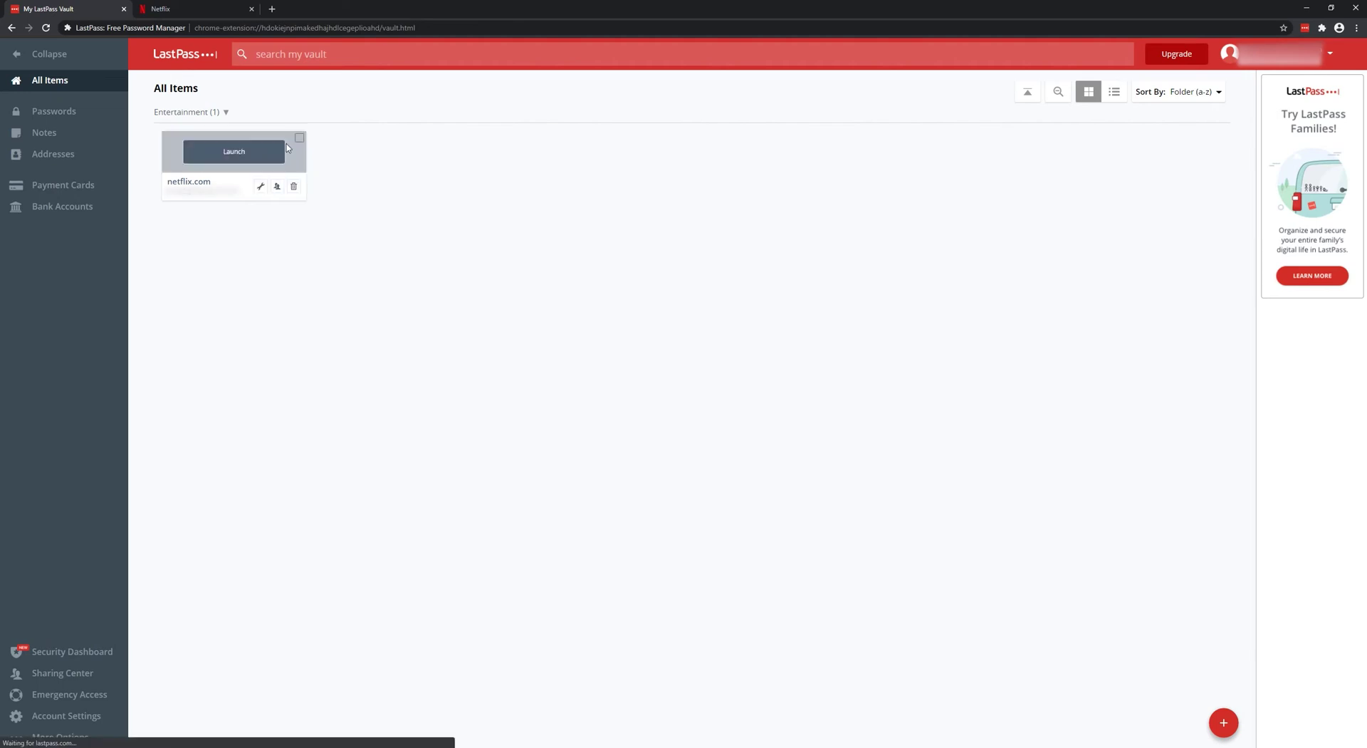
left_click(260, 188)
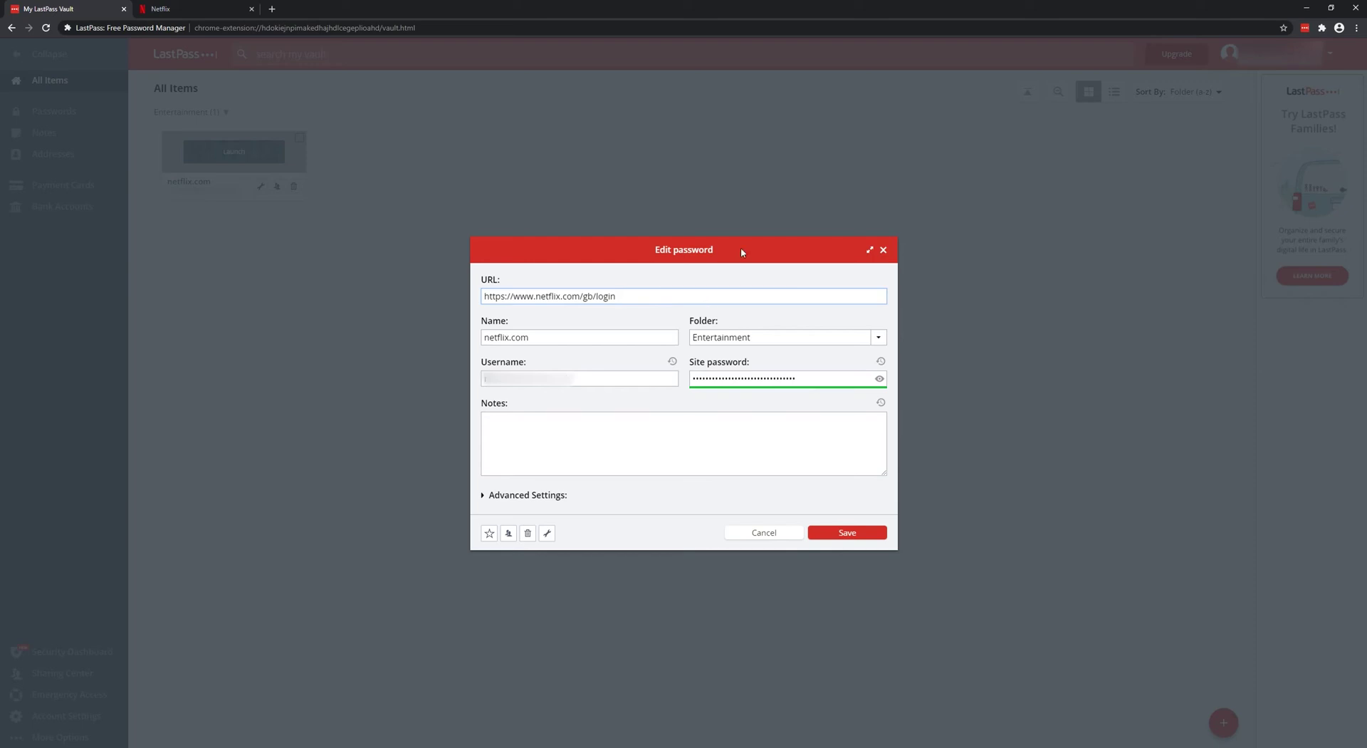
left_click(785, 250)
left_click(879, 337)
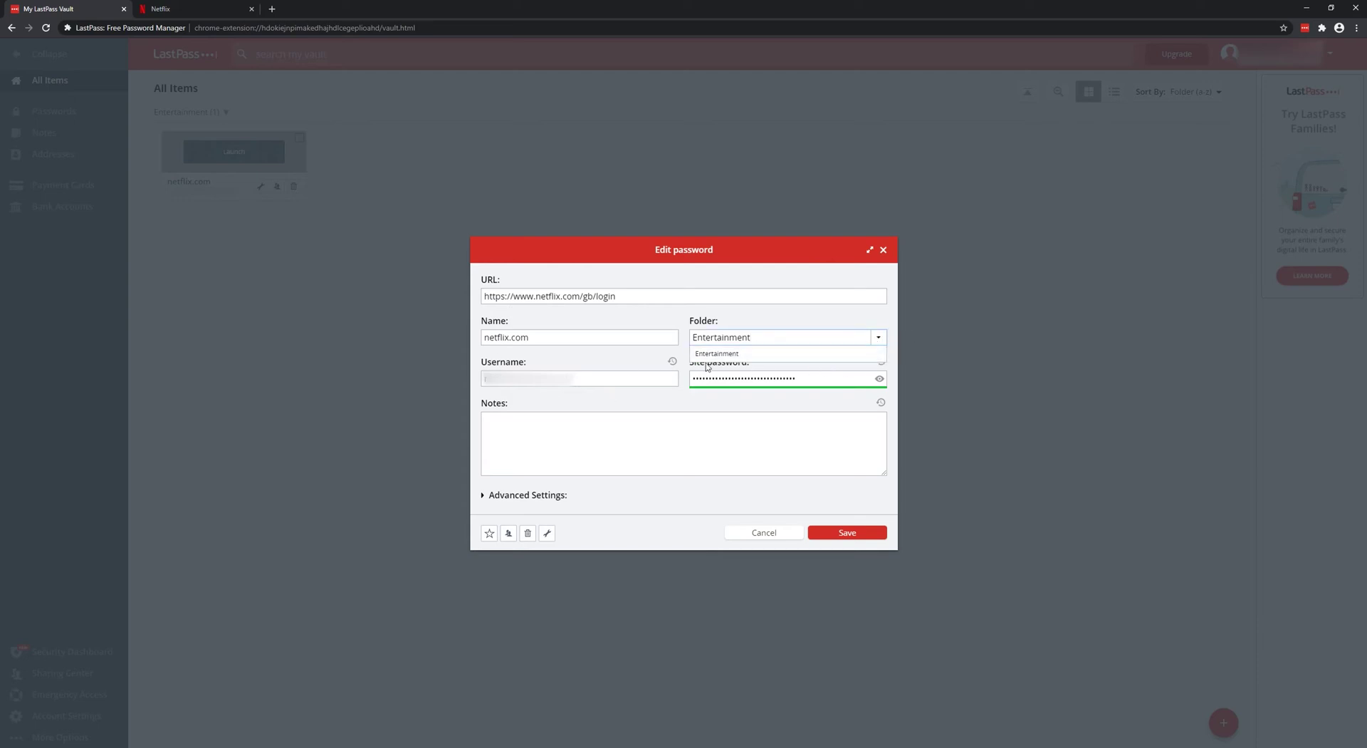
left_click(768, 313)
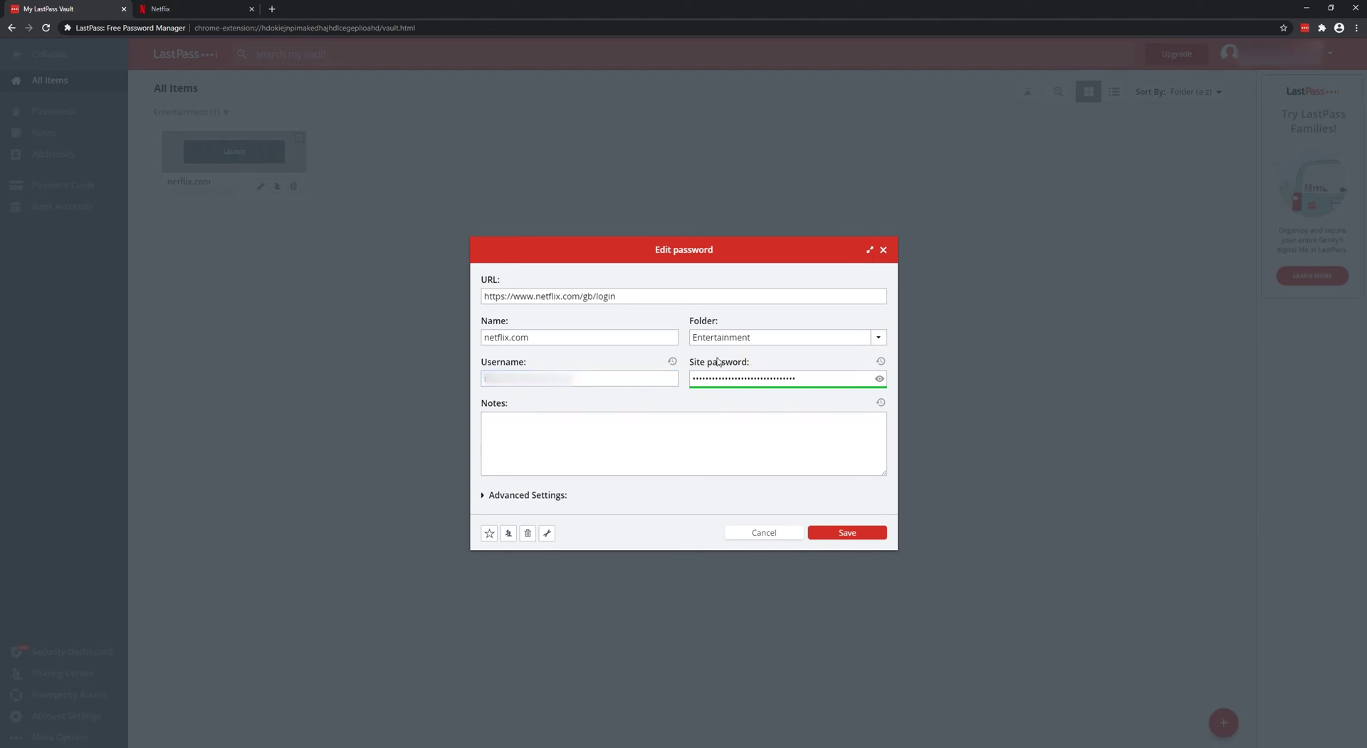
- Expand and collapse the login's Advanced Settings, then bring up its Edit Form Fields list
left_click_drag(752, 364, 690, 363)
left_click(805, 359)
left_click(485, 494)
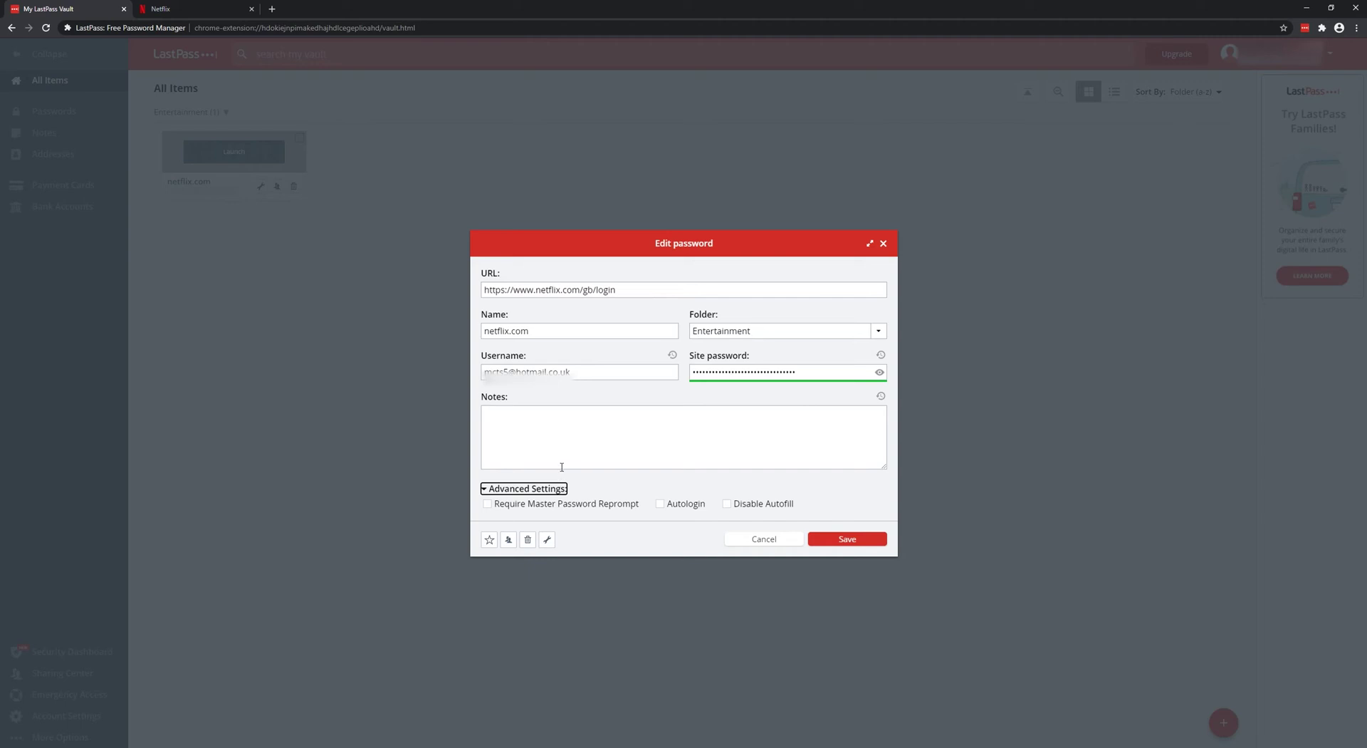
left_click(674, 510)
left_click(504, 489)
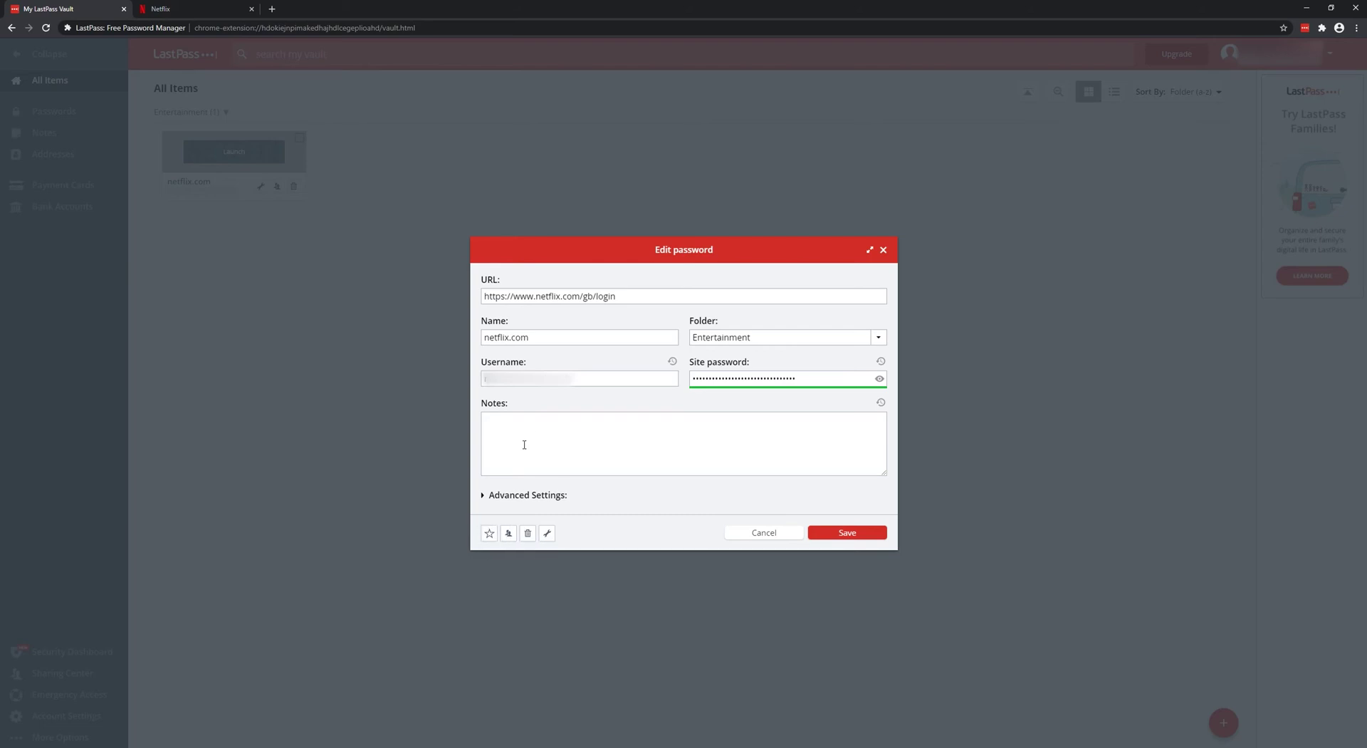
left_click(546, 535)
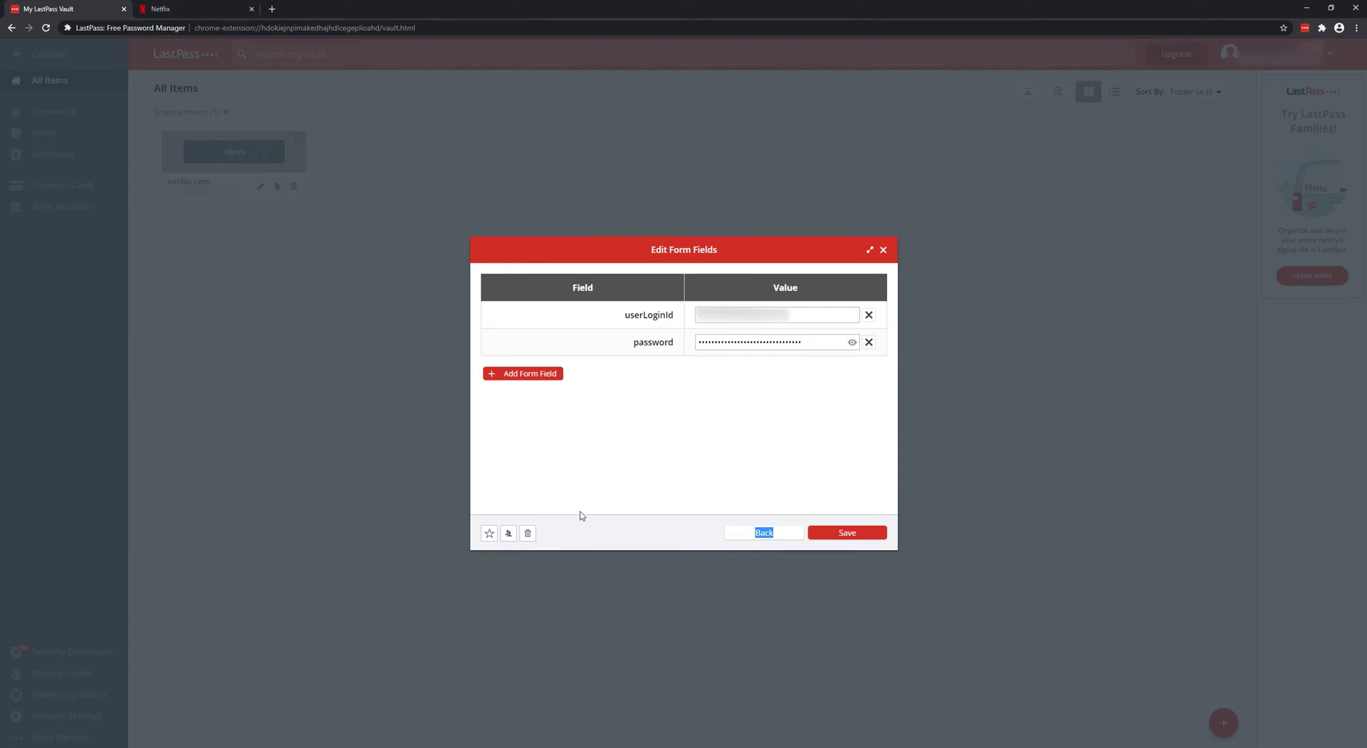
- Add a Text form field named 'Secret Message' with value 'Secret No Sharing' to netflix.com
left_click(617, 518)
left_click(541, 375)
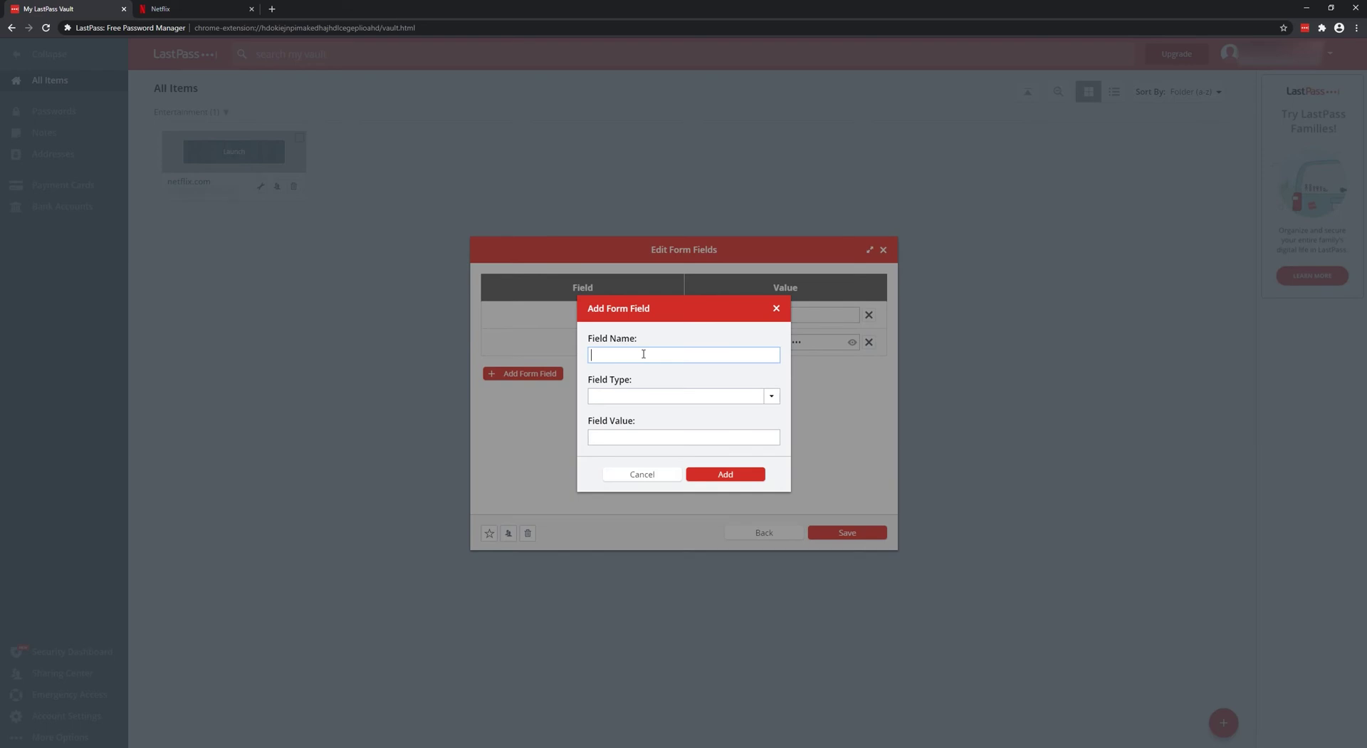
type("Secret Messagwe")
left_click(772, 395)
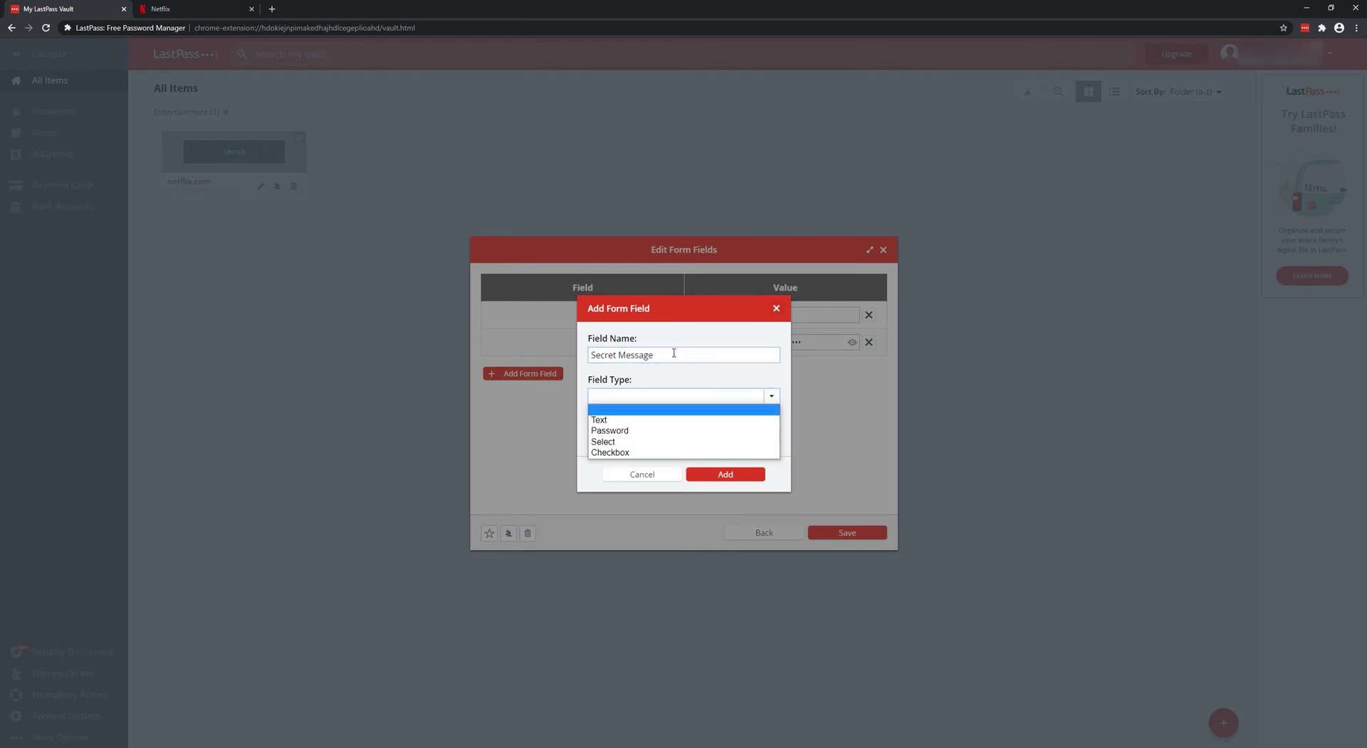
left_click(627, 430)
left_click(639, 397)
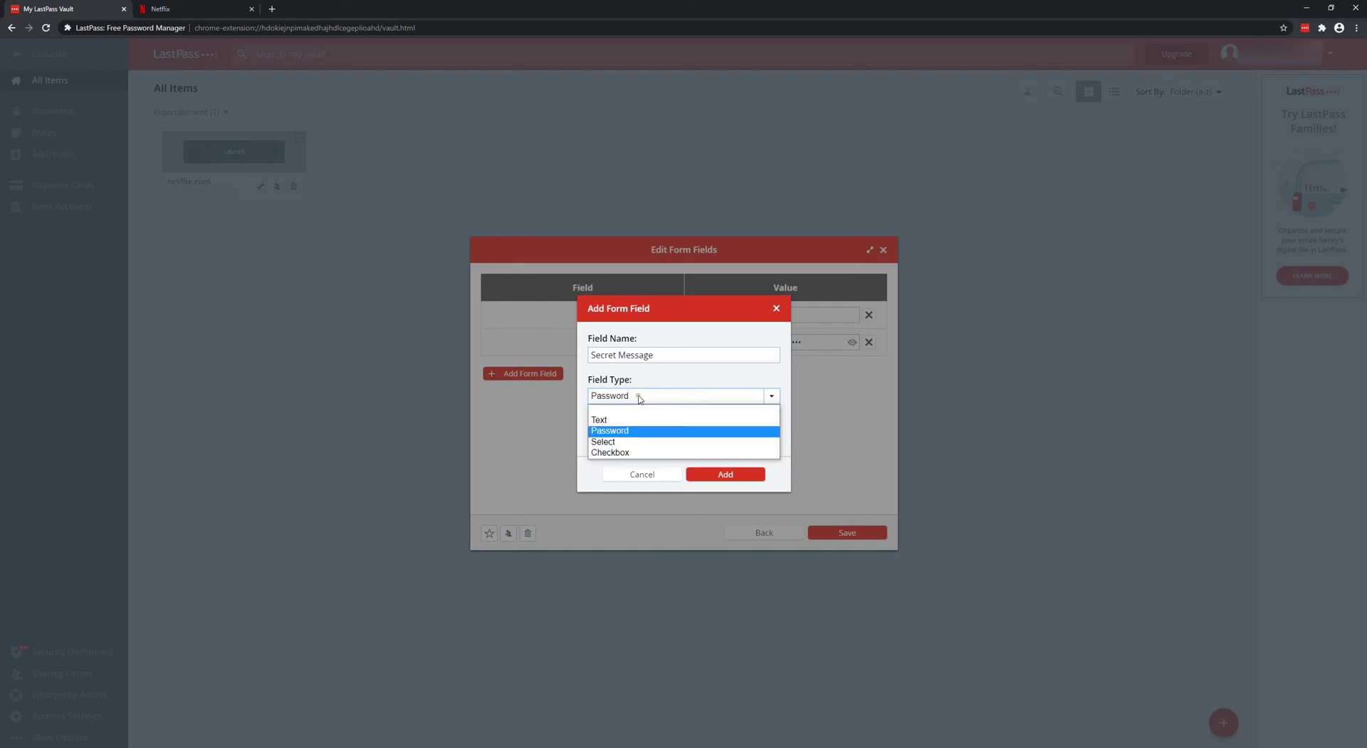
left_click(630, 421)
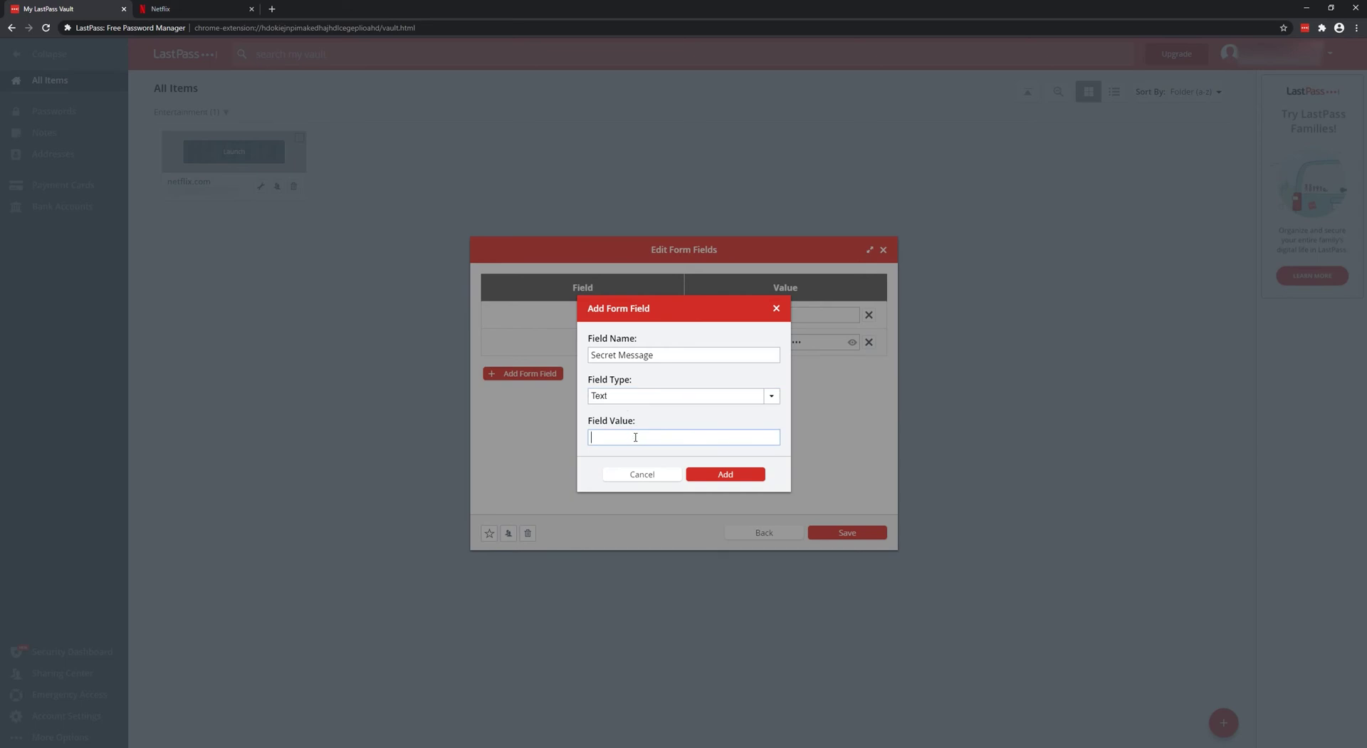
type("ecret")
type("No Ha")
type("rinhg")
key("BackSpace")
key("BackSpace")
type("g")
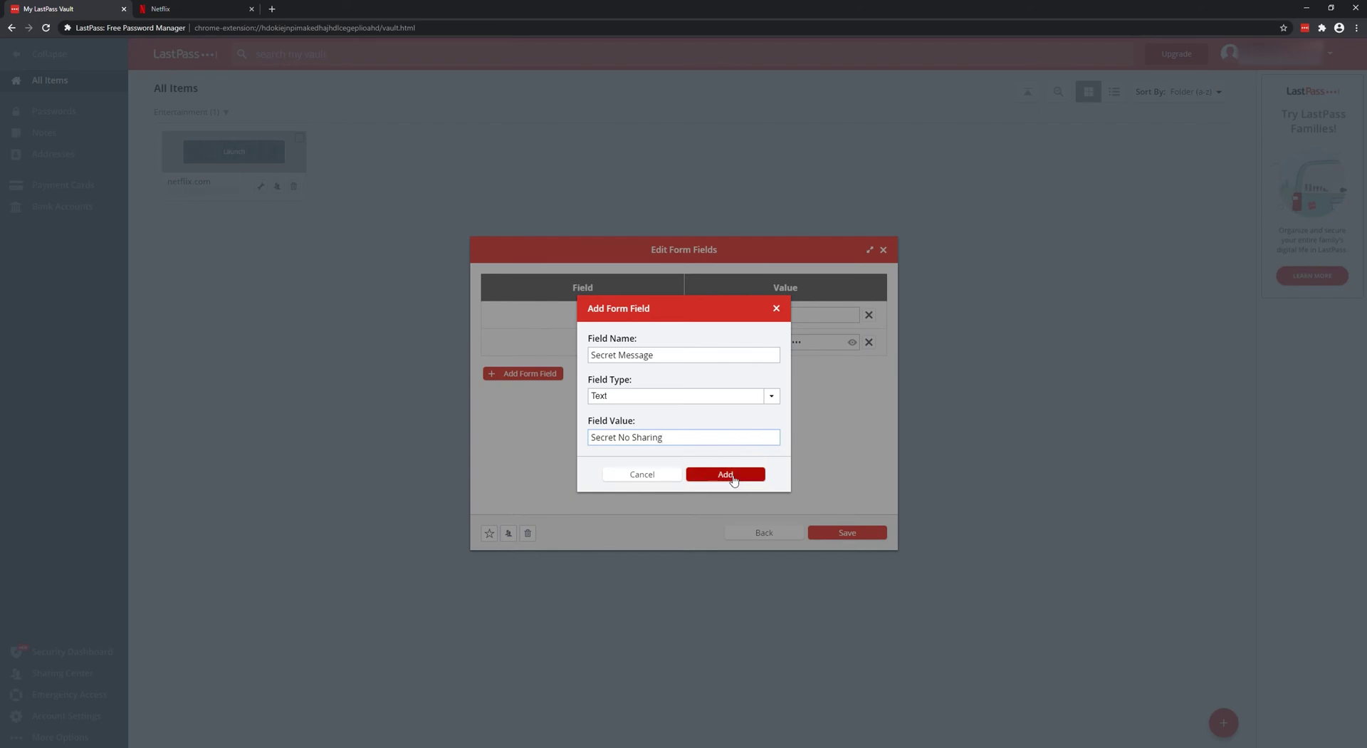
left_click(725, 474)
- Delete the Secret Message field, confirm the removal, and save the form fields
triple_click(780, 369)
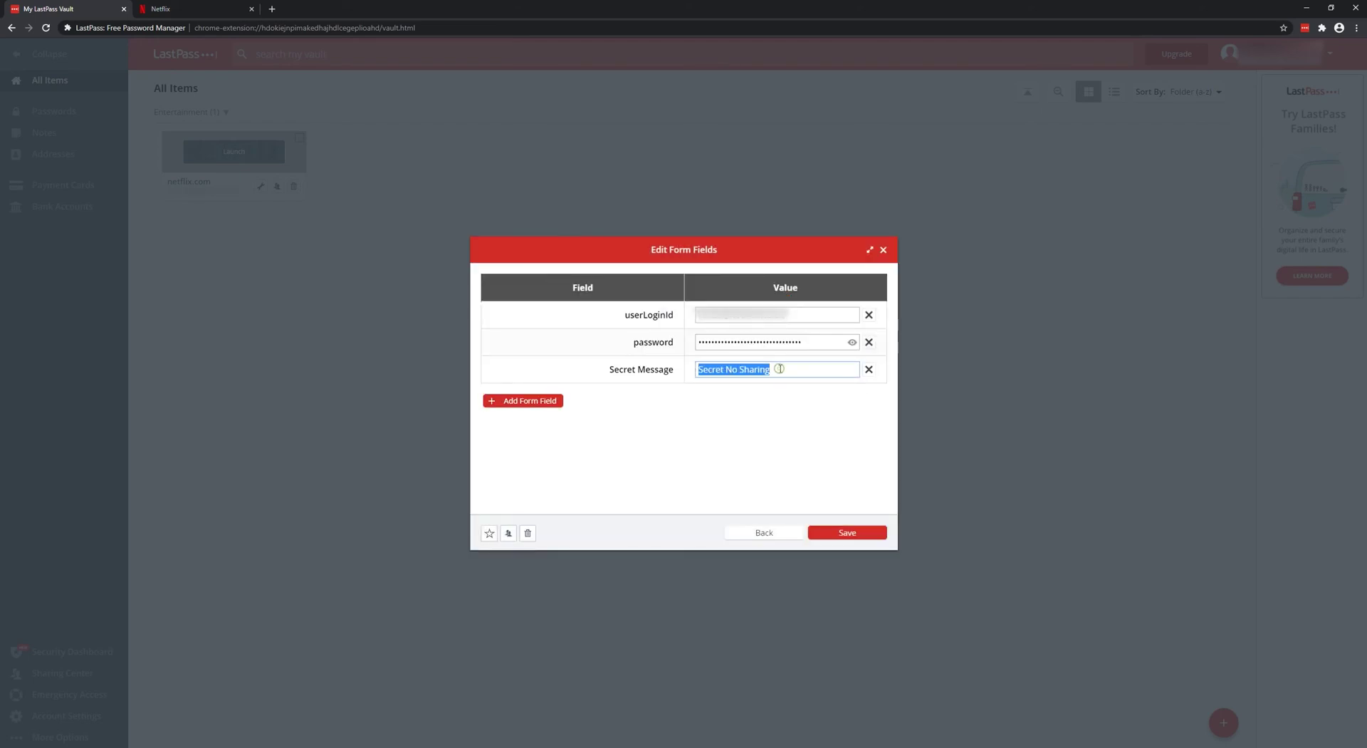
left_click(869, 369)
left_click(716, 421)
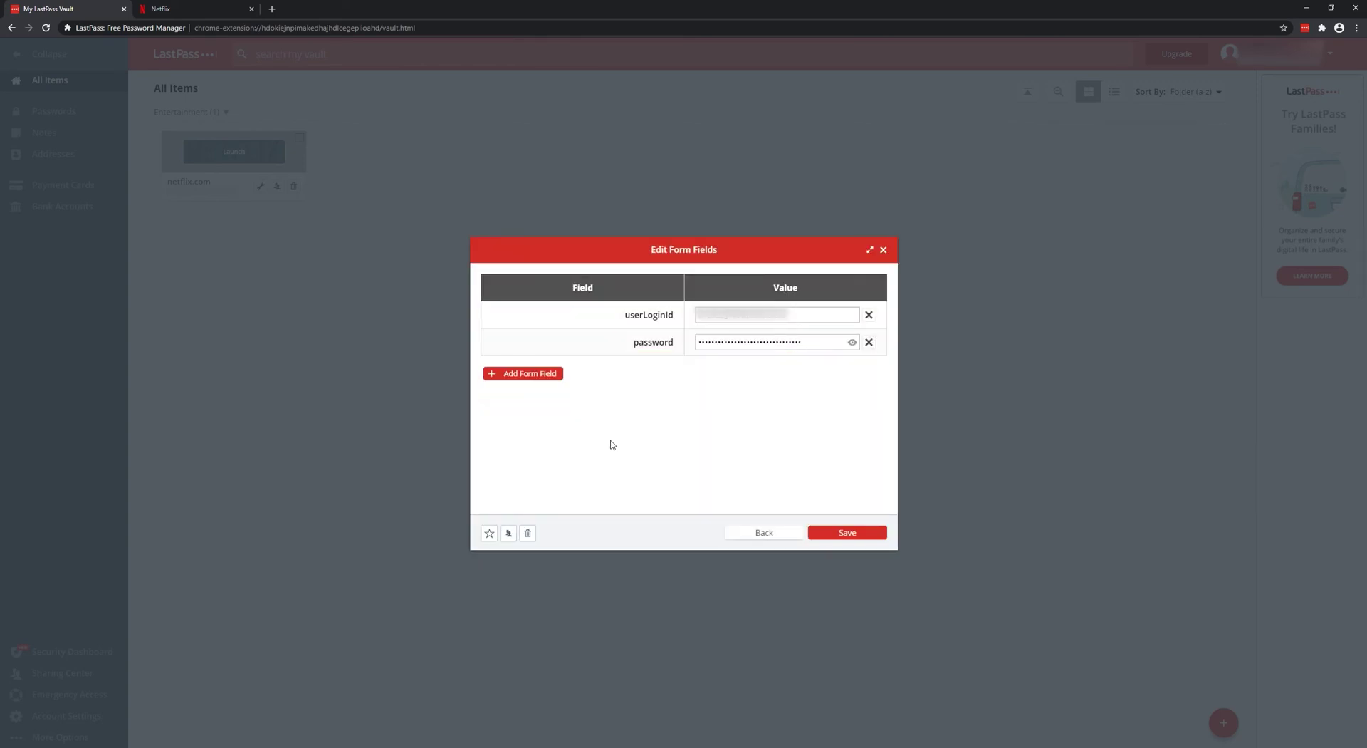
left_click(826, 535)
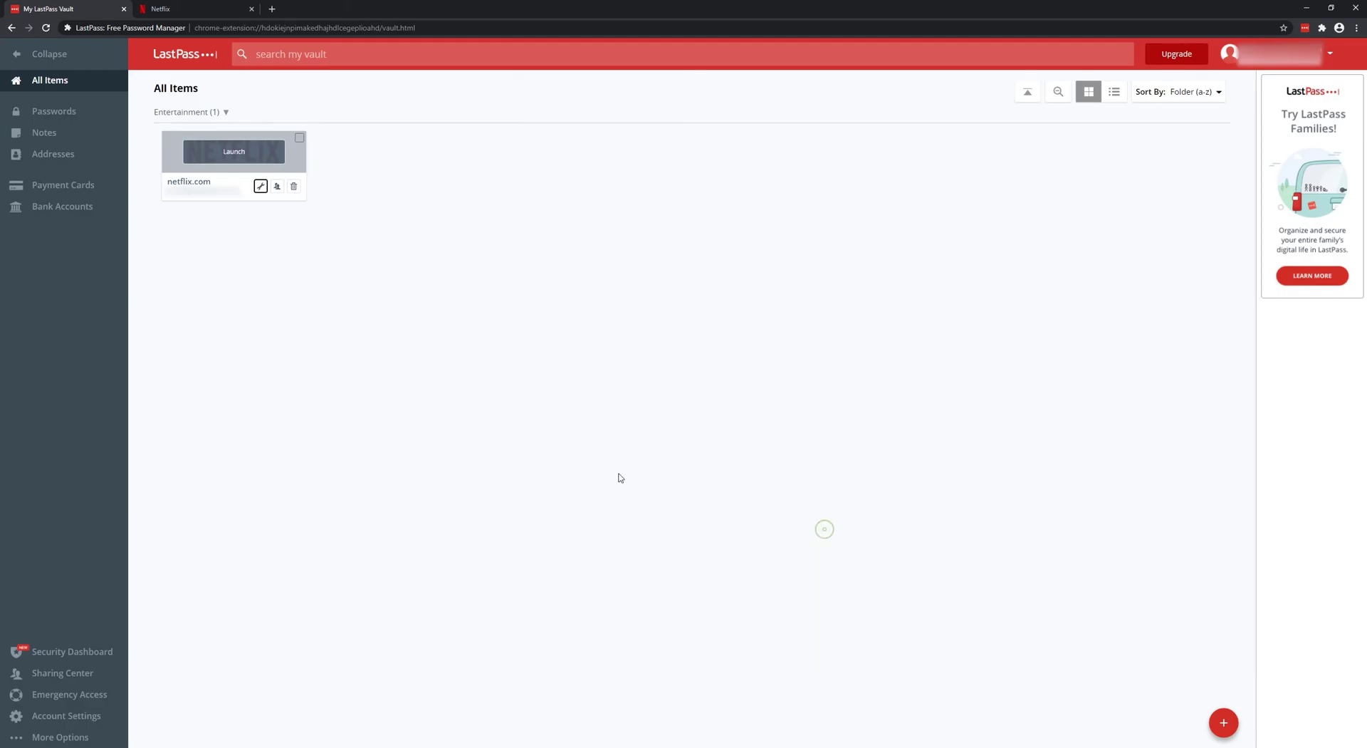
- Reopen the netflix.com editor, cancel it unchanged, and start sharing the login
left_click(260, 187)
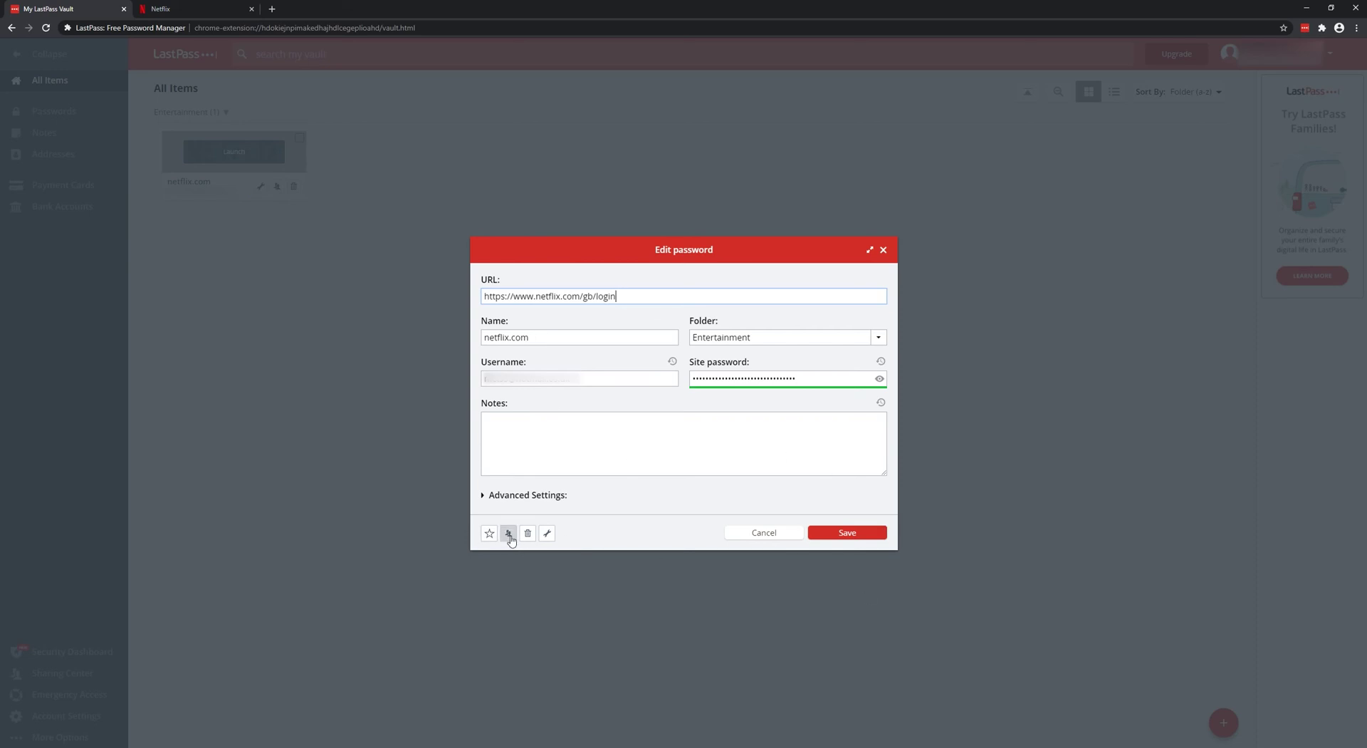
left_click(739, 541)
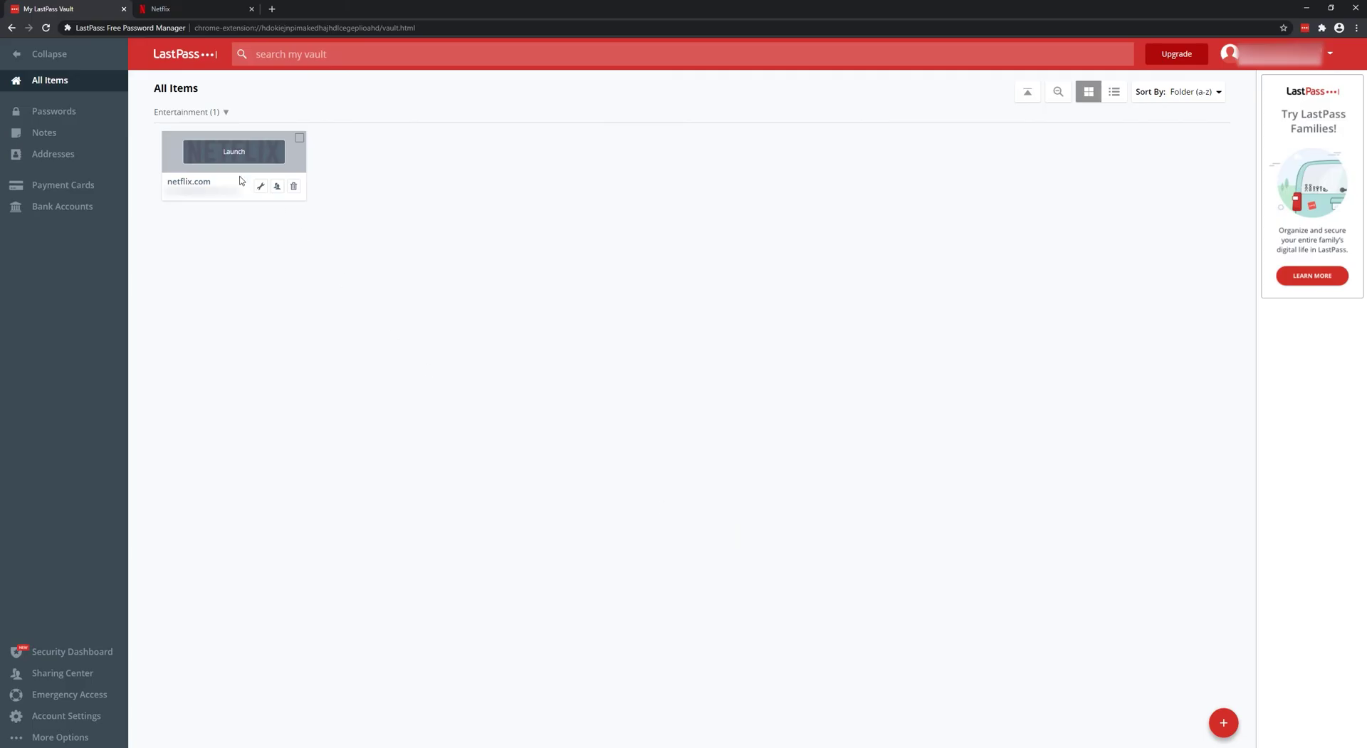
left_click(277, 186)
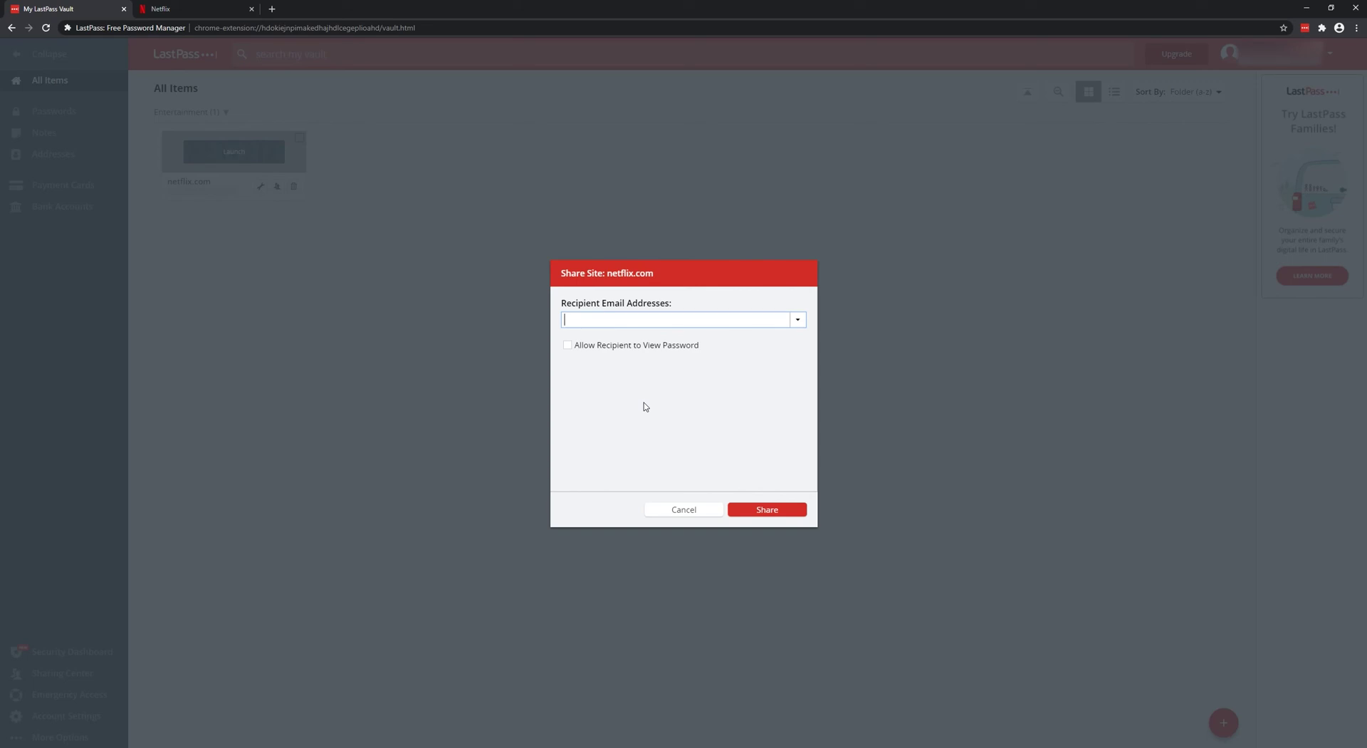
- Share netflix.com with the recipient's pasted e-mail address, allowing them to view the password
left_click(646, 320)
key("ctrl+v")
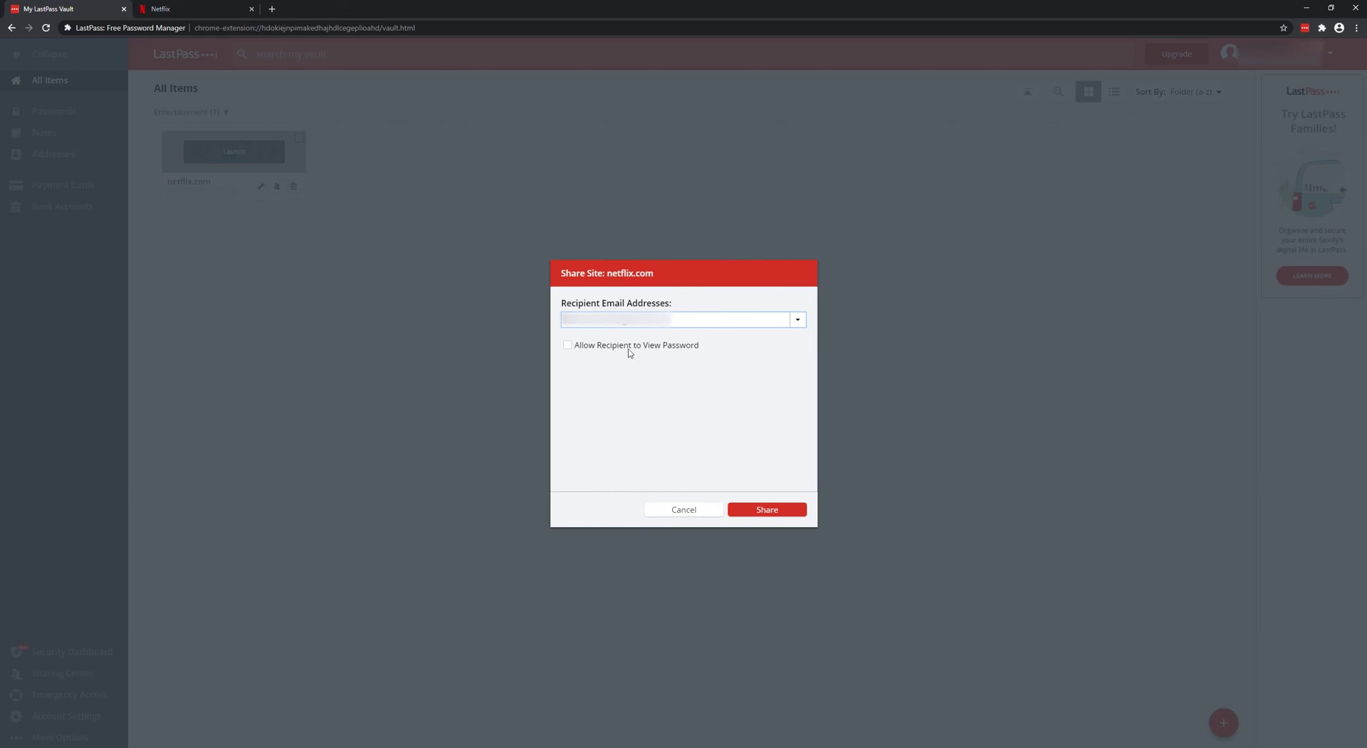
left_click(567, 347)
left_click(667, 346)
triple_click(698, 346)
left_click(688, 344)
left_click(769, 510)
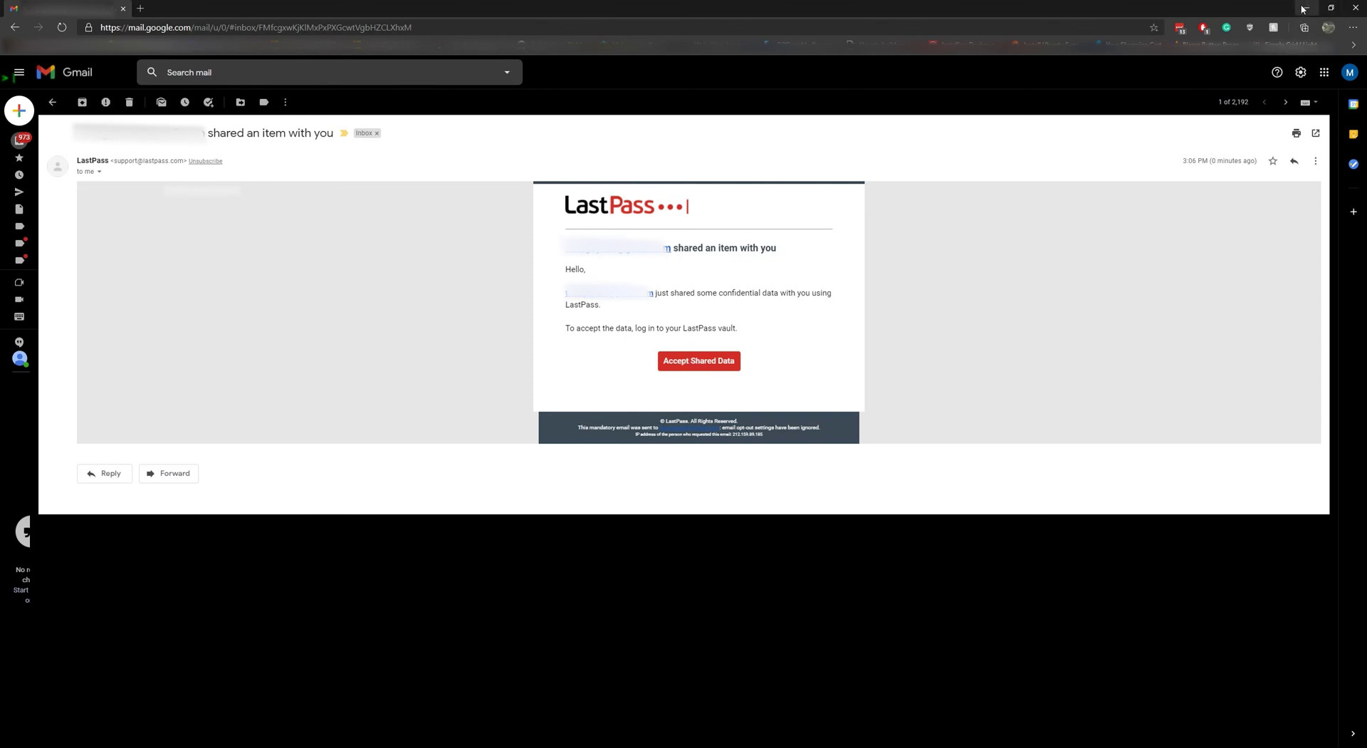
- Minimize the Gmail window to bring back the LastPass vault
left_click(1303, 8)
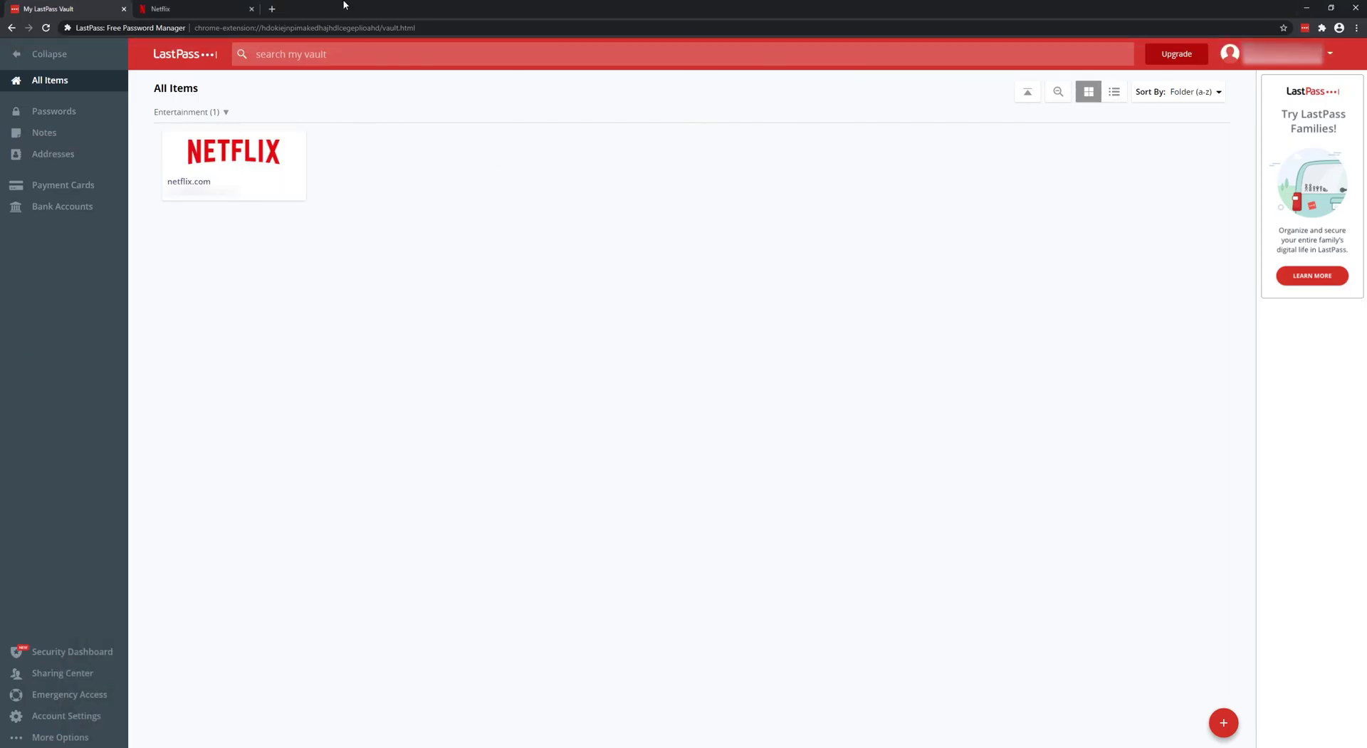